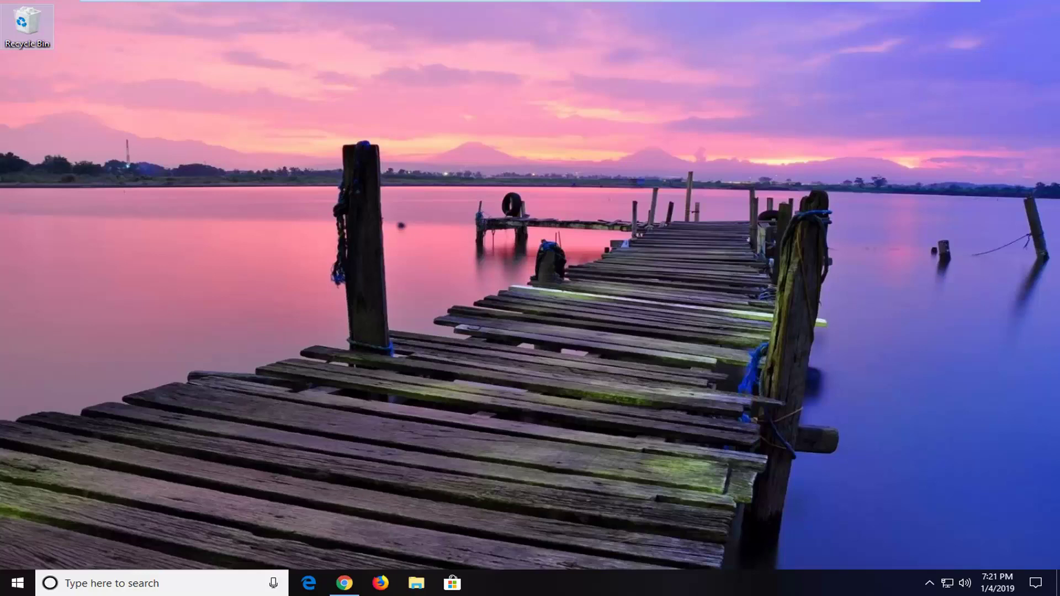
# - Search the Start menu for regedit and run Registry Editor as administrator
pyautogui.click(13, 588)
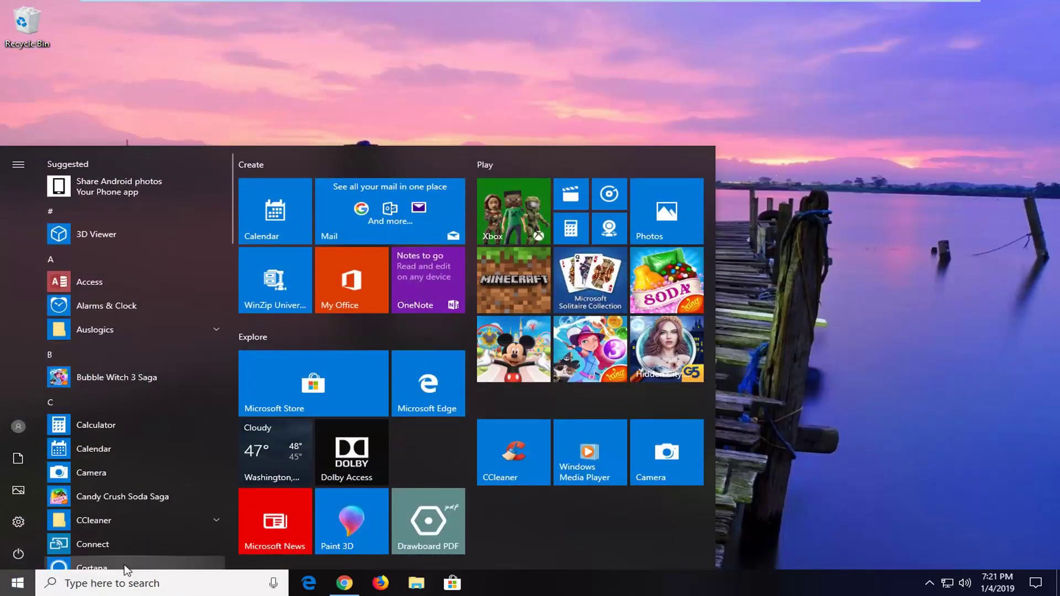
pyautogui.write('regedit')
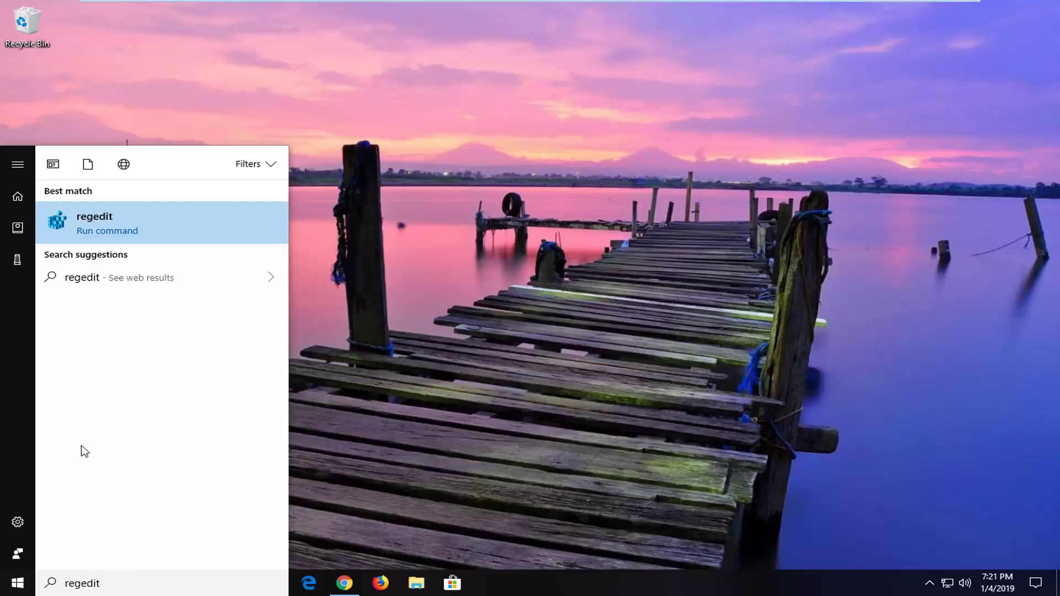
pyautogui.rightClick(81, 210)
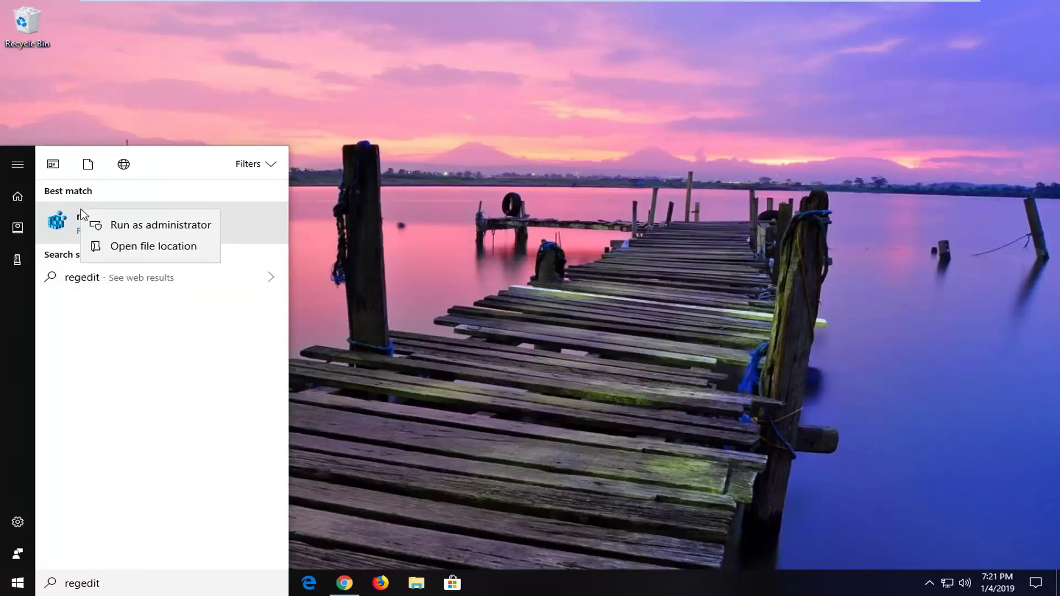
pyautogui.click(112, 221)
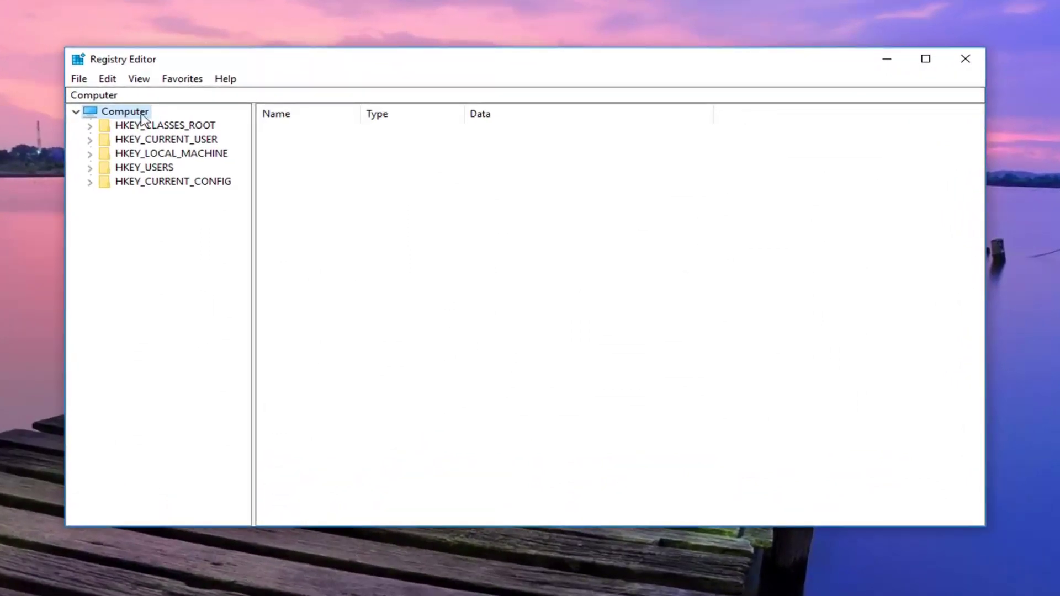
pyautogui.click(80, 80)
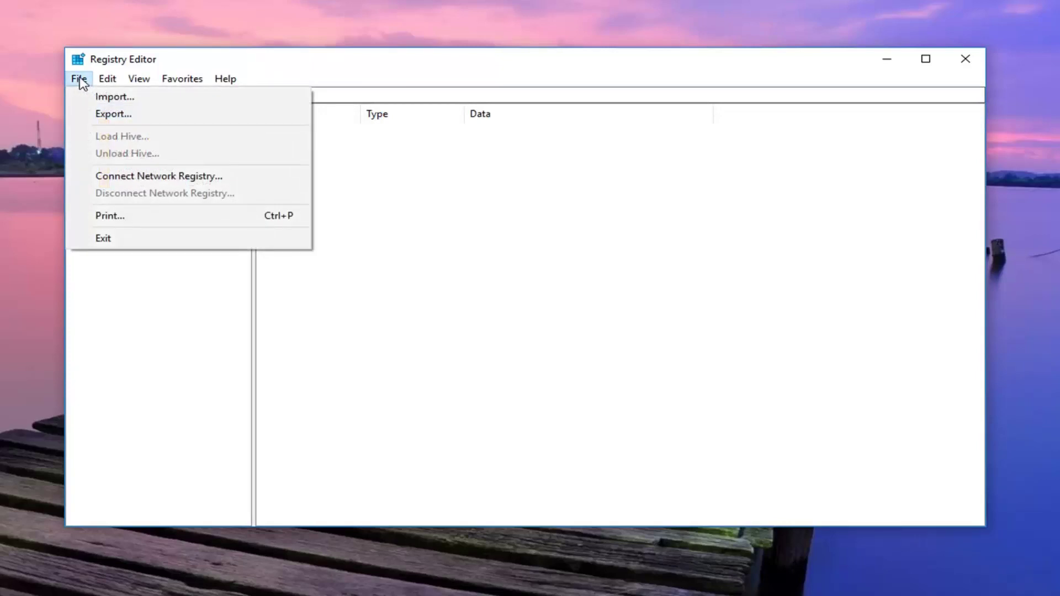
pyautogui.click(100, 114)
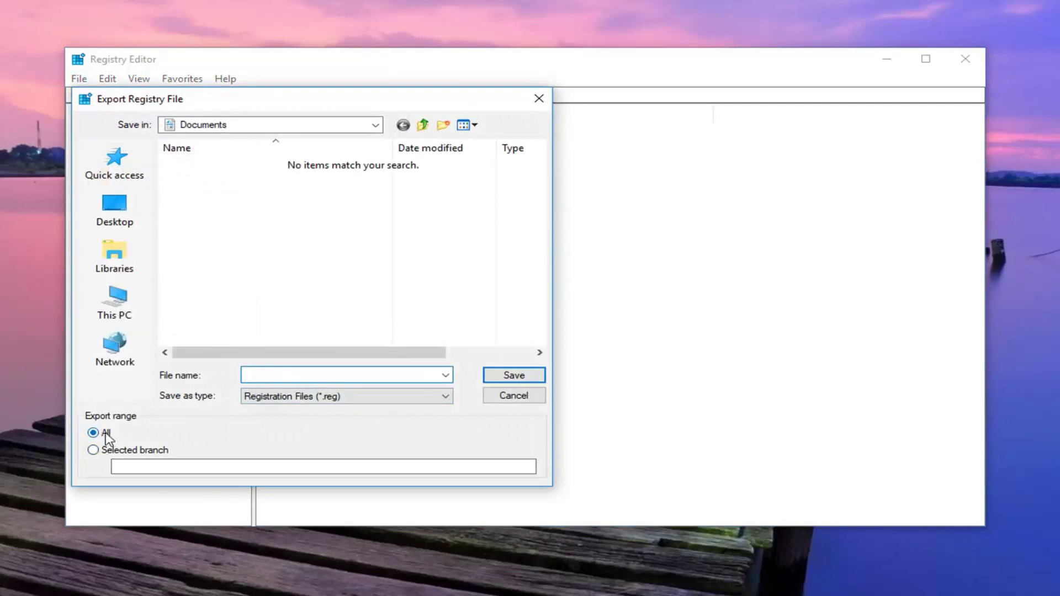
pyautogui.click(115, 209)
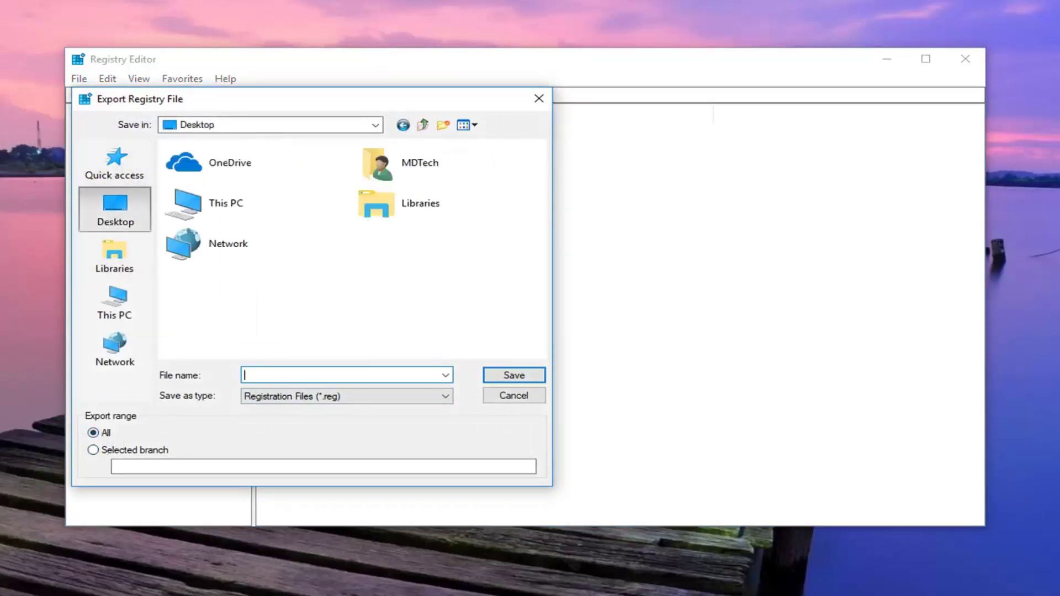
pyautogui.click(512, 397)
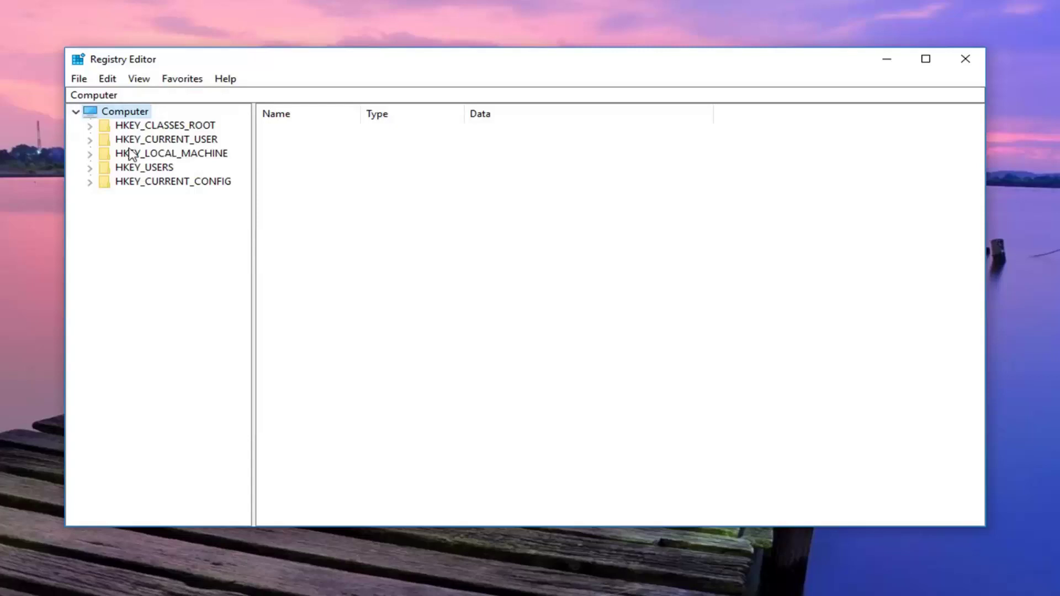
pyautogui.click(79, 78)
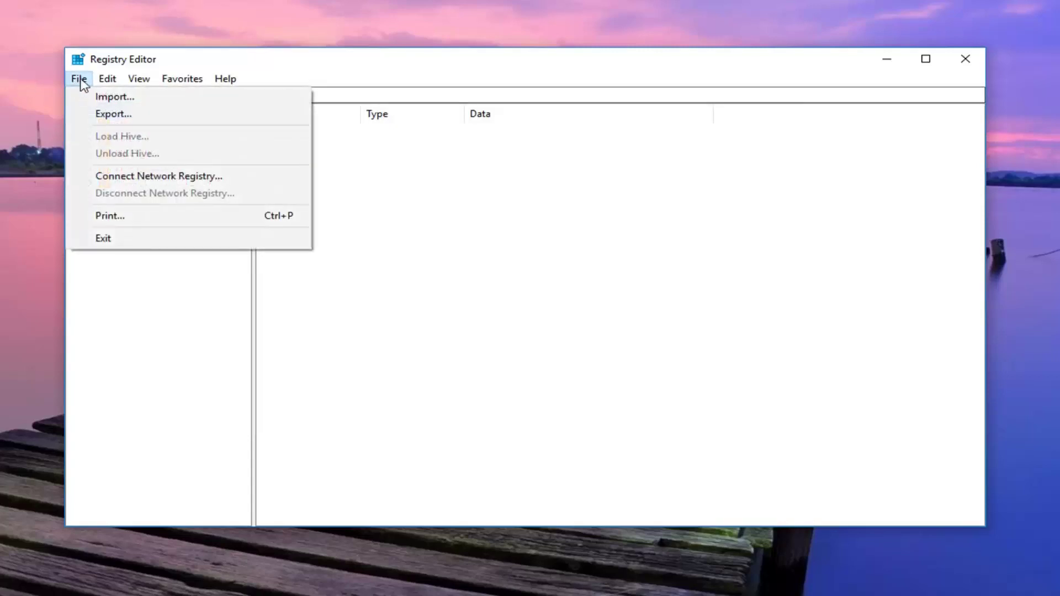
pyautogui.click(108, 97)
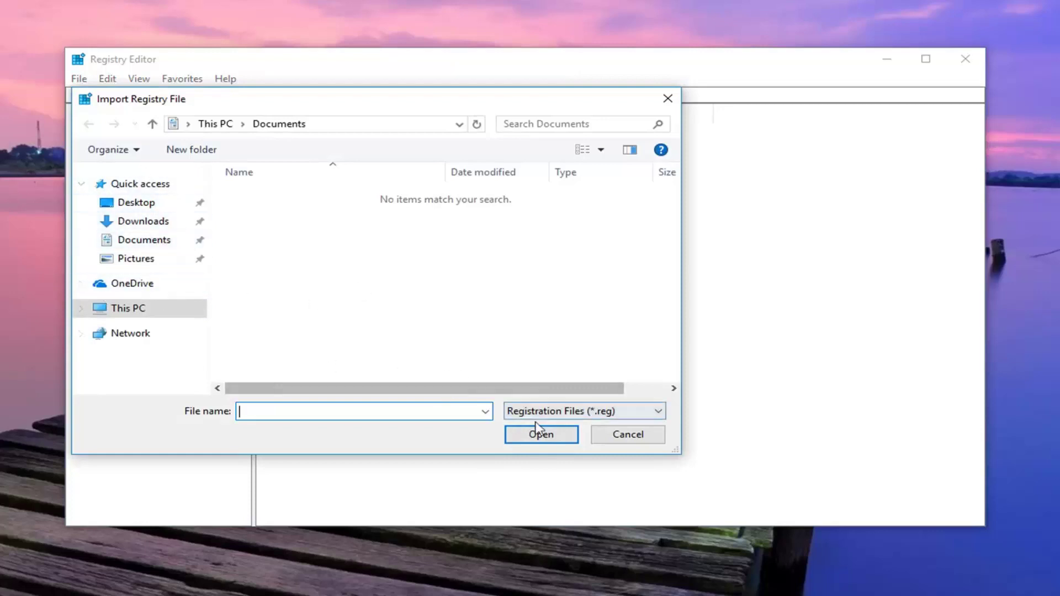
pyautogui.click(611, 433)
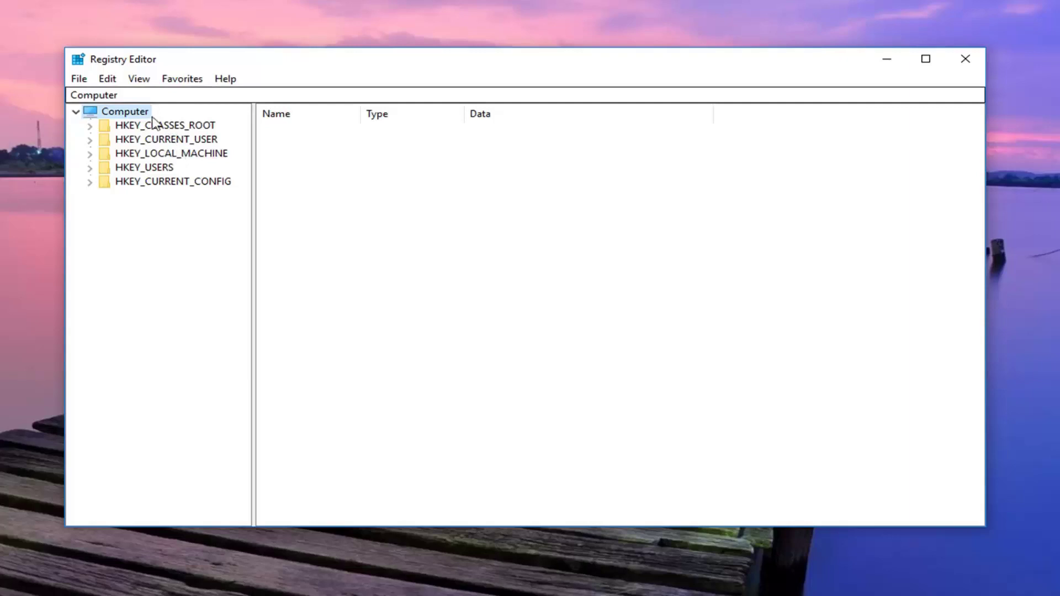
# - Expand HKEY_CURRENT_USER, then SOFTWARE and its Microsoft key in the tree
pyautogui.click(189, 142)
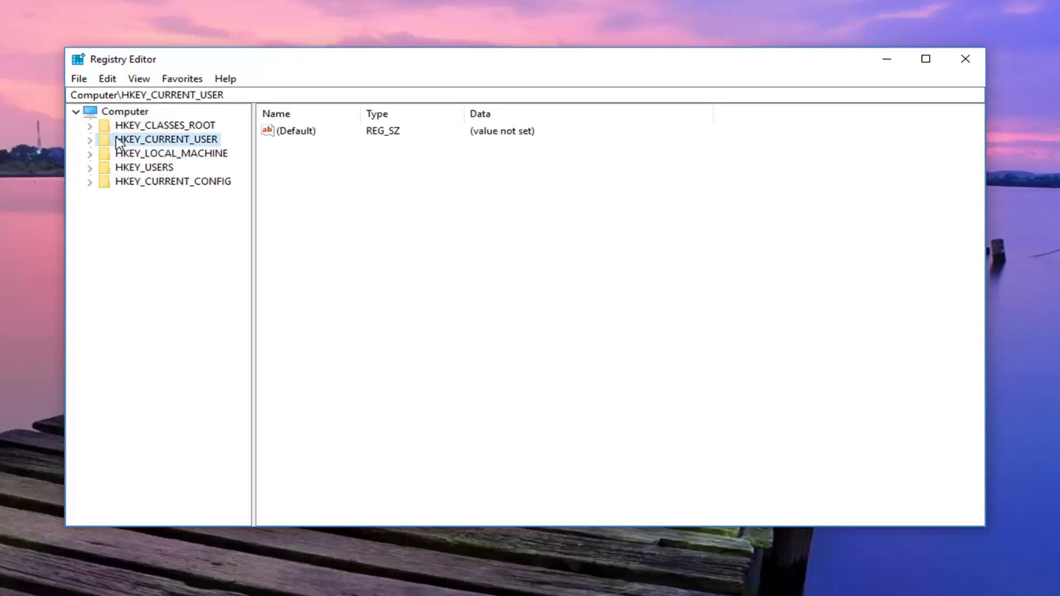
pyautogui.click(90, 140)
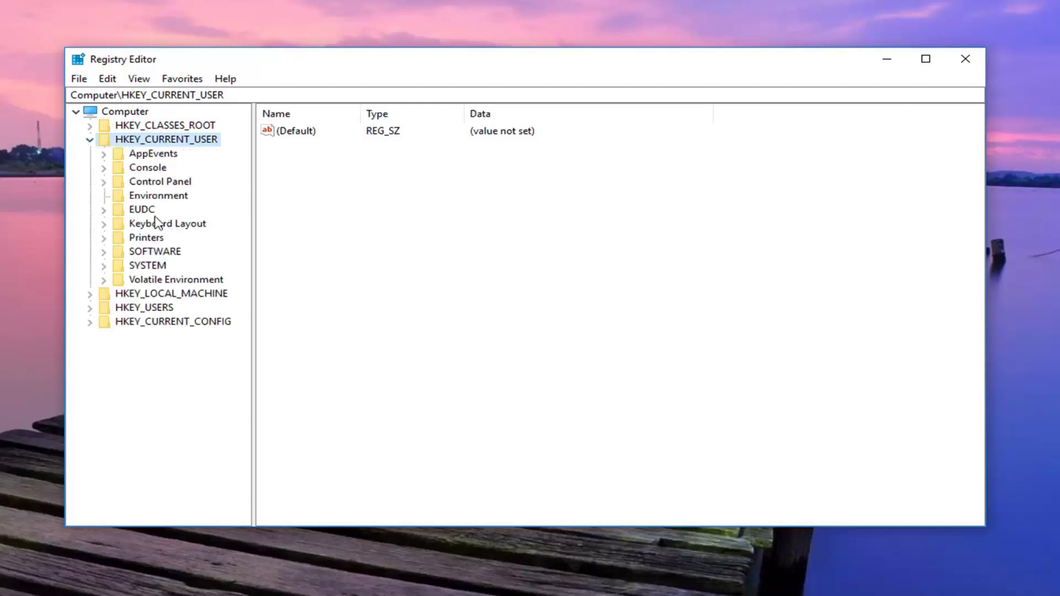
pyautogui.click(143, 254)
pyautogui.click(104, 254)
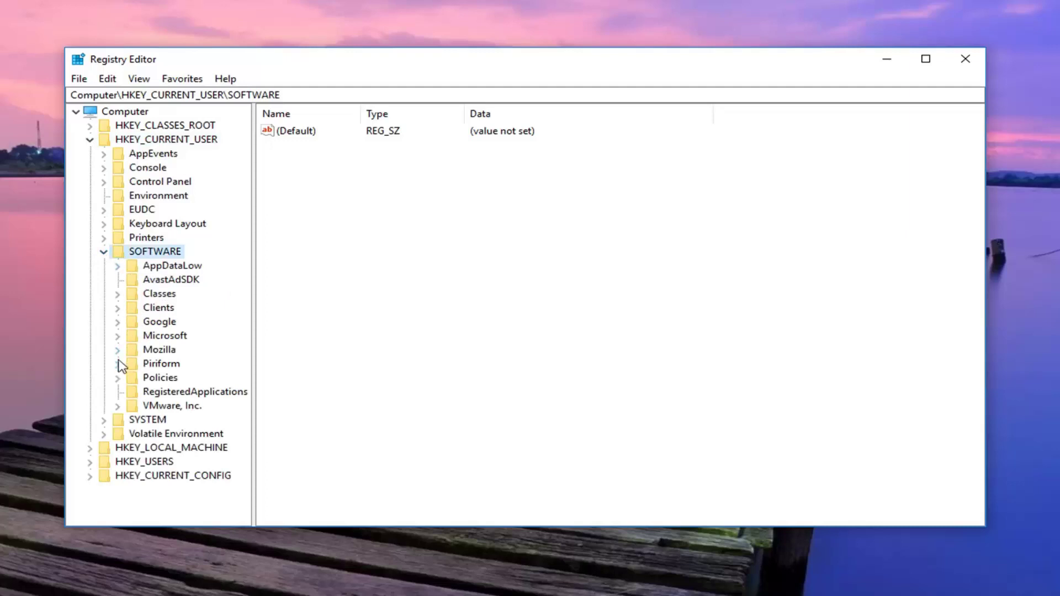
pyautogui.click(117, 336)
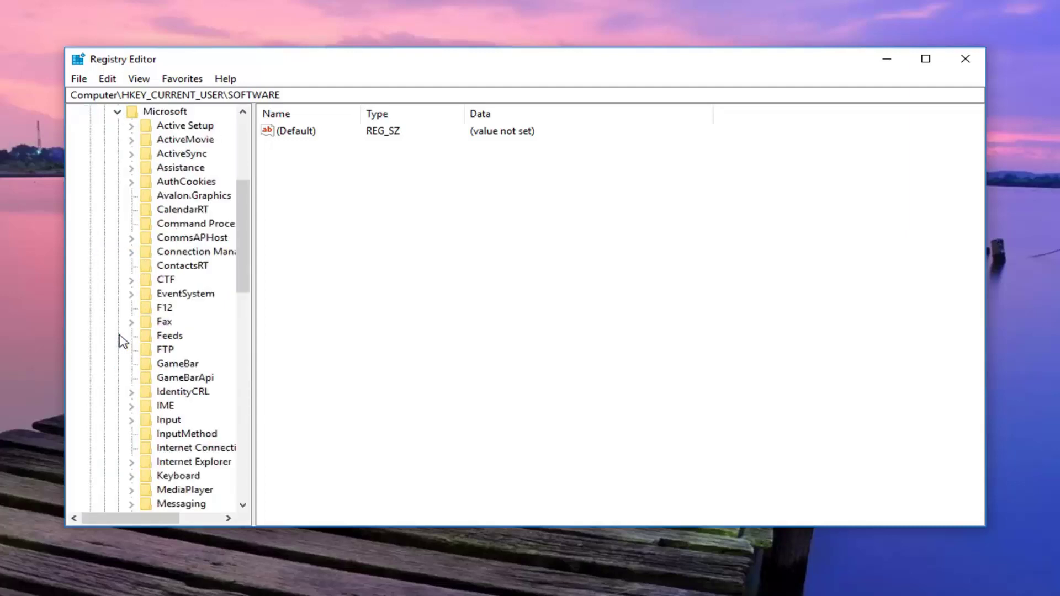
# - Expand Windows\CurrentVersion and widen the tree pane so full key names show
pyautogui.scroll(-13, 120, 340)
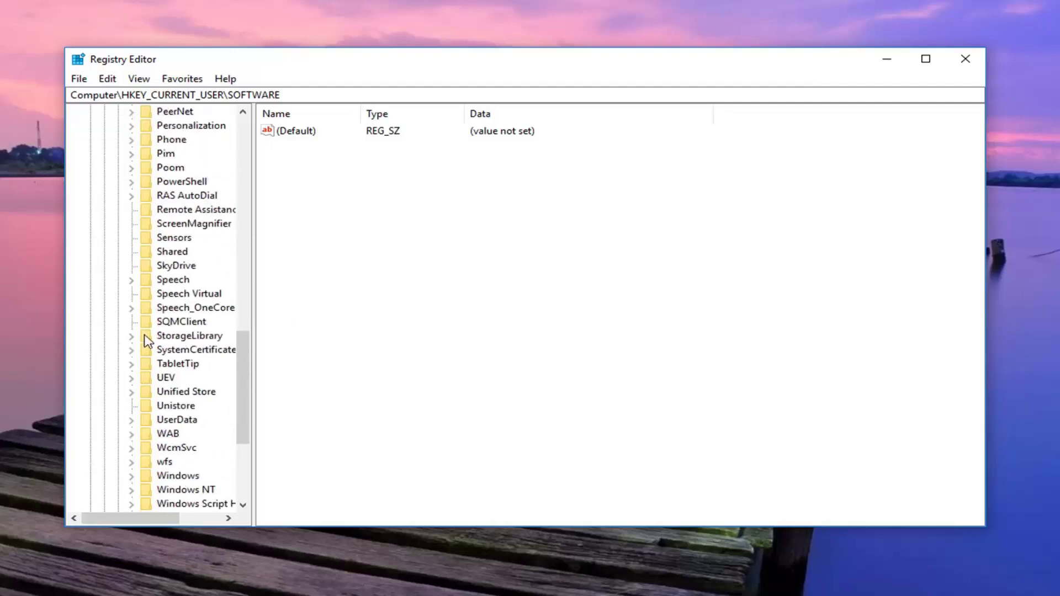
pyautogui.scroll(-5, 146, 340)
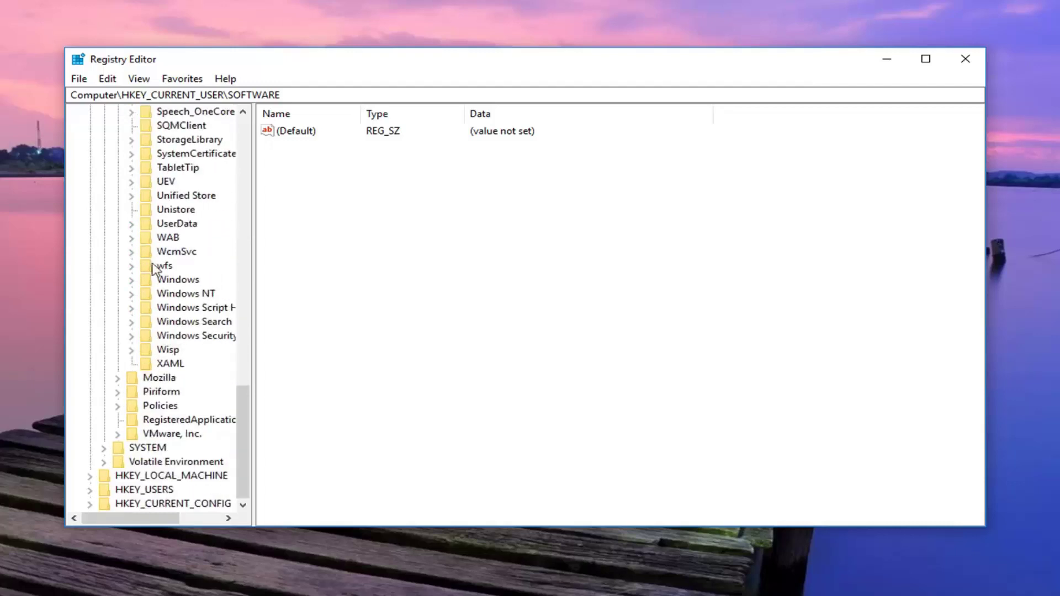
pyautogui.click(133, 280)
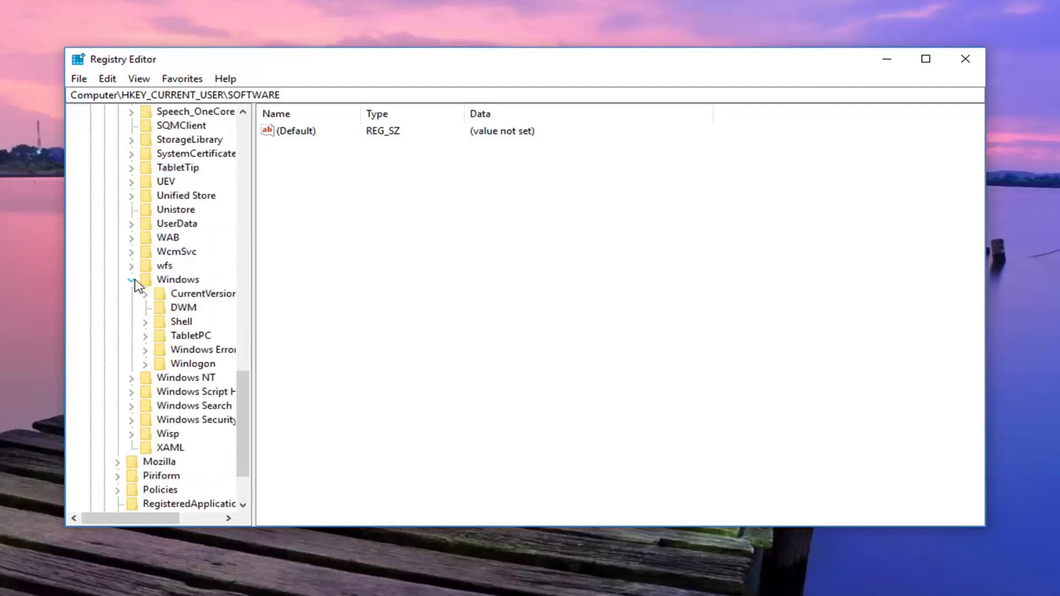
pyautogui.click(145, 294)
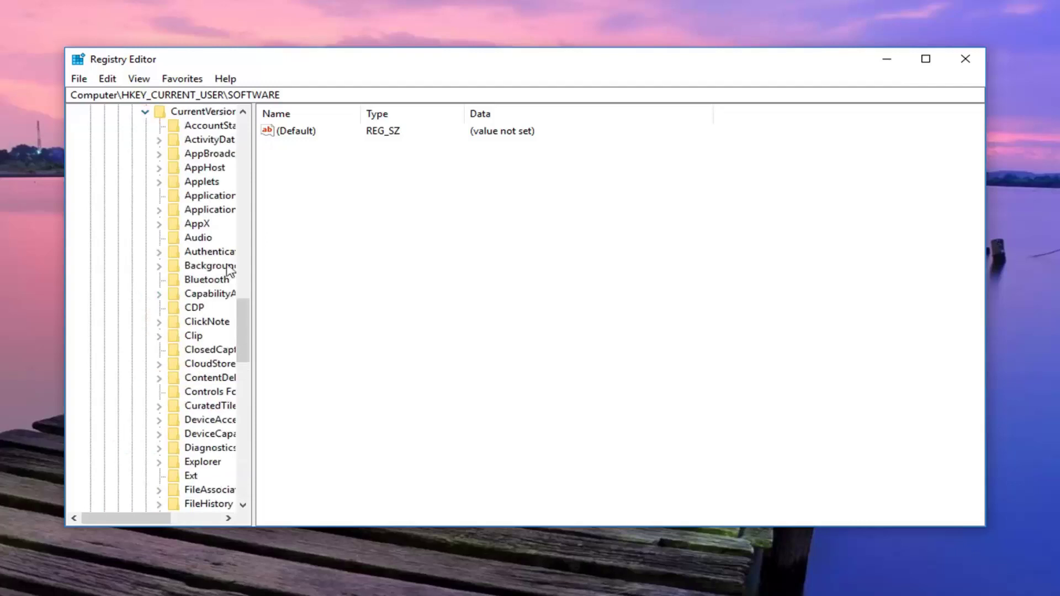
pyautogui.moveTo(253, 258); pyautogui.dragTo(374, 263)
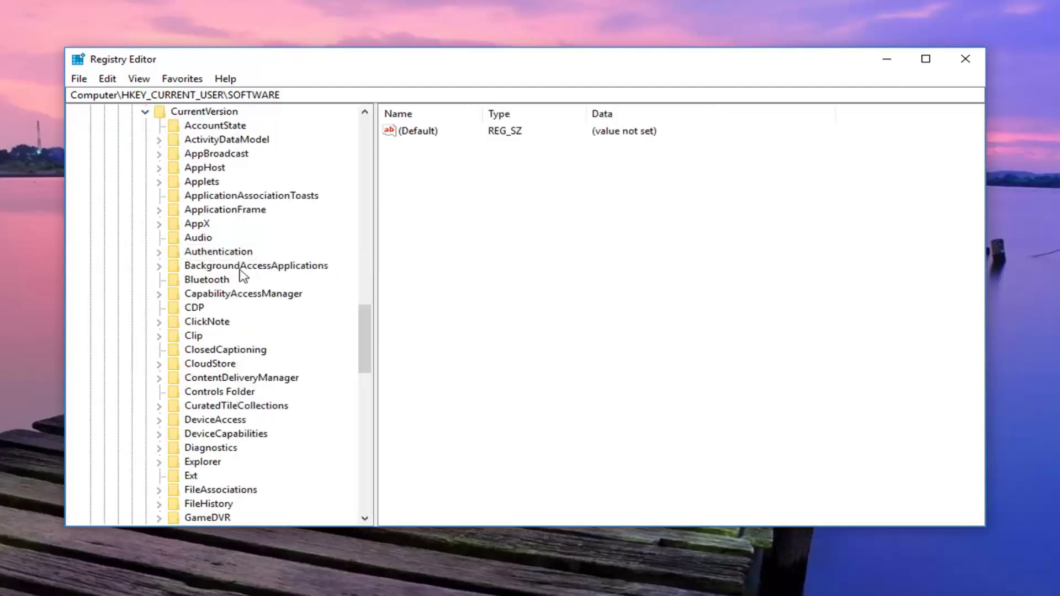
pyautogui.scroll(-5, 238, 278)
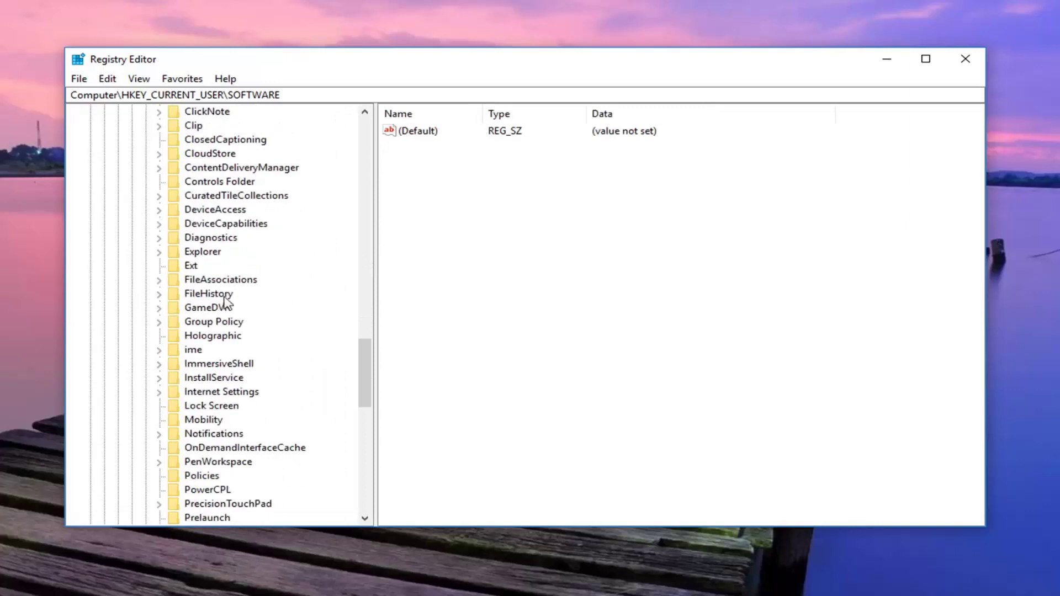
# - Select CurrentVersion\Explorer and add a new subkey named AutoComplete beneath it
pyautogui.click(203, 253)
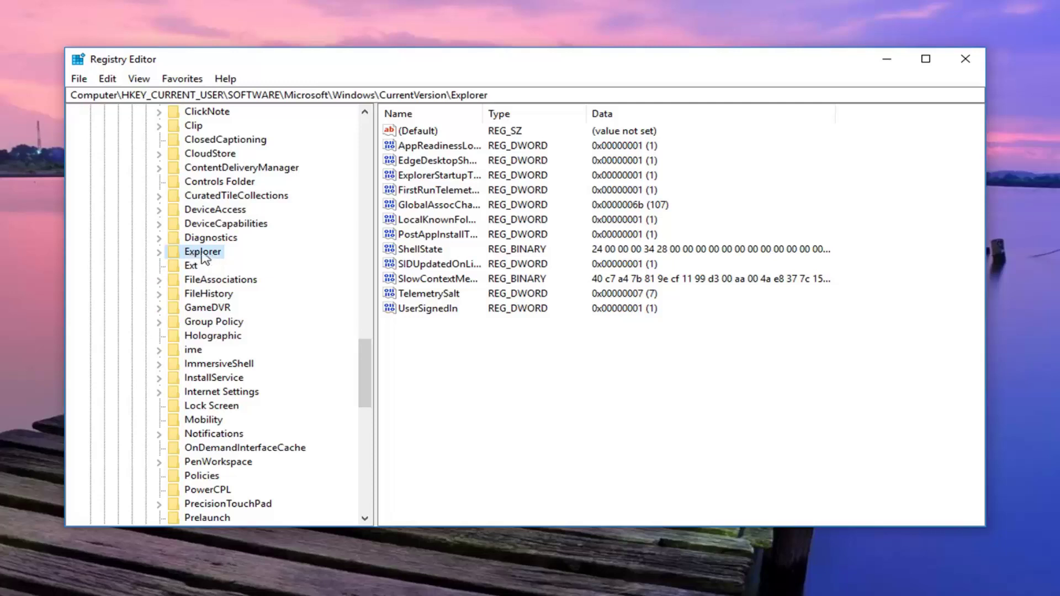
pyautogui.rightClick(199, 254)
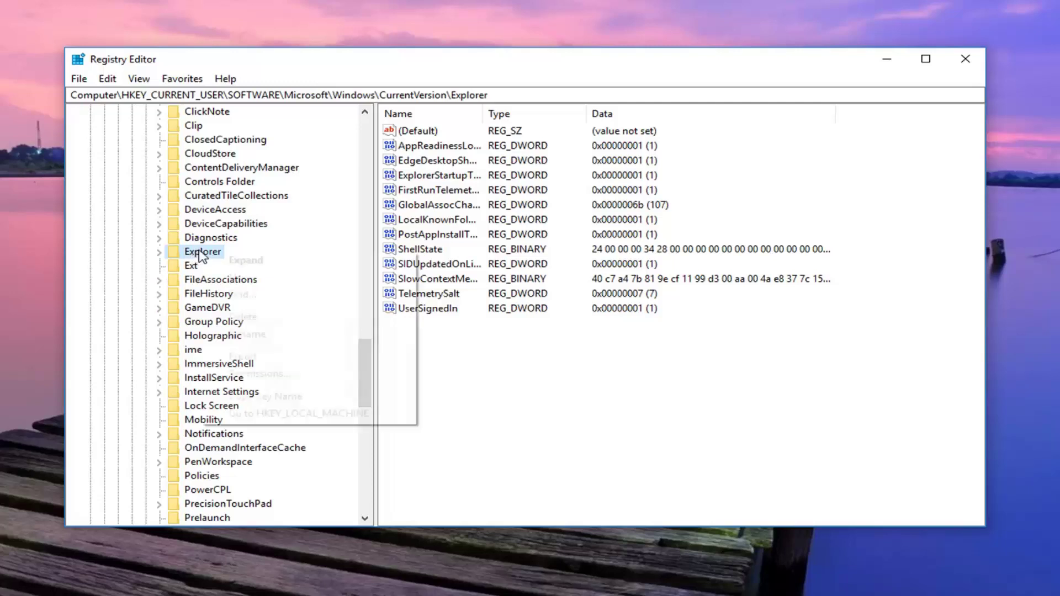
pyautogui.moveTo(236, 274)
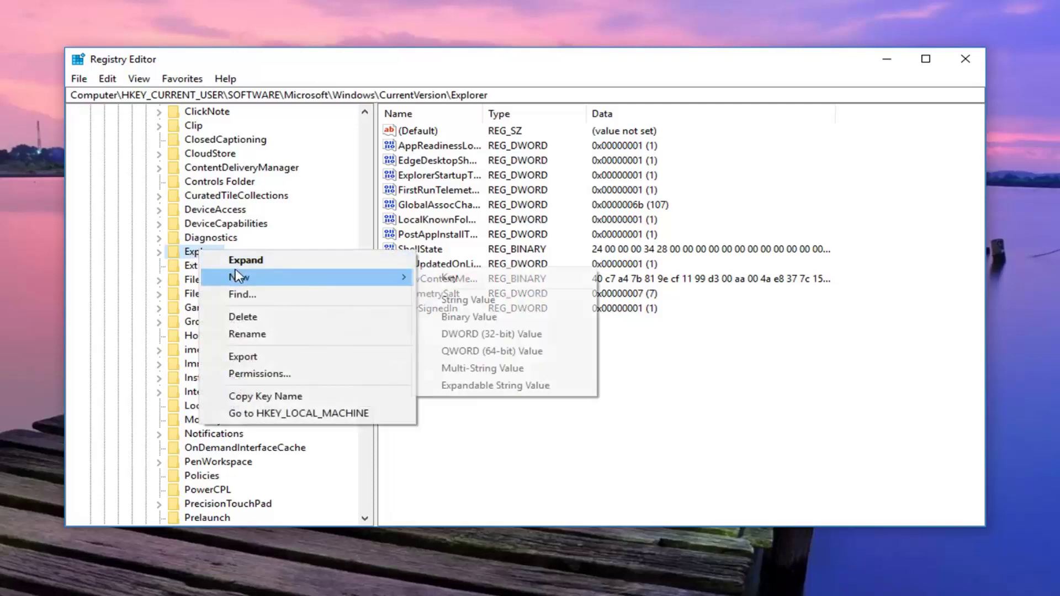
pyautogui.click(454, 283)
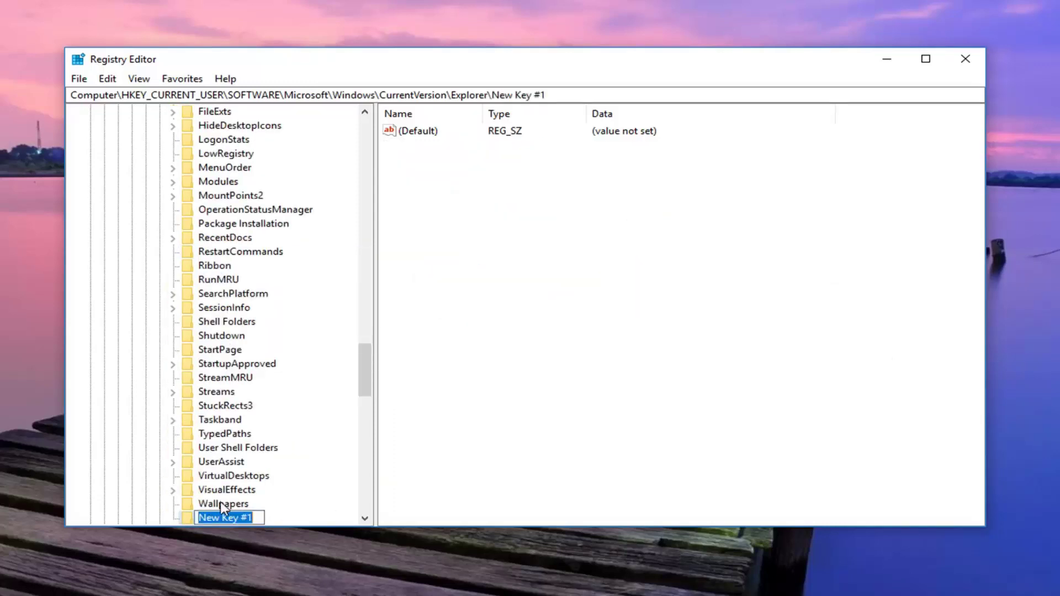
pyautogui.write('AutoComplete')
pyautogui.press('Return')
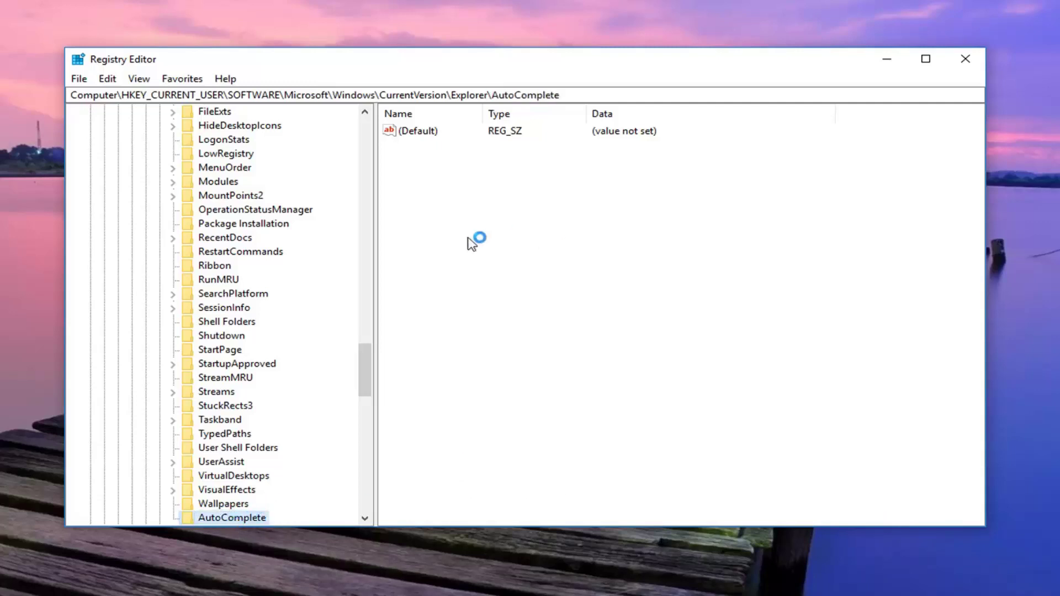
# - Add a new string value in the AutoComplete key and name it AutoSuggest
pyautogui.rightClick(422, 165)
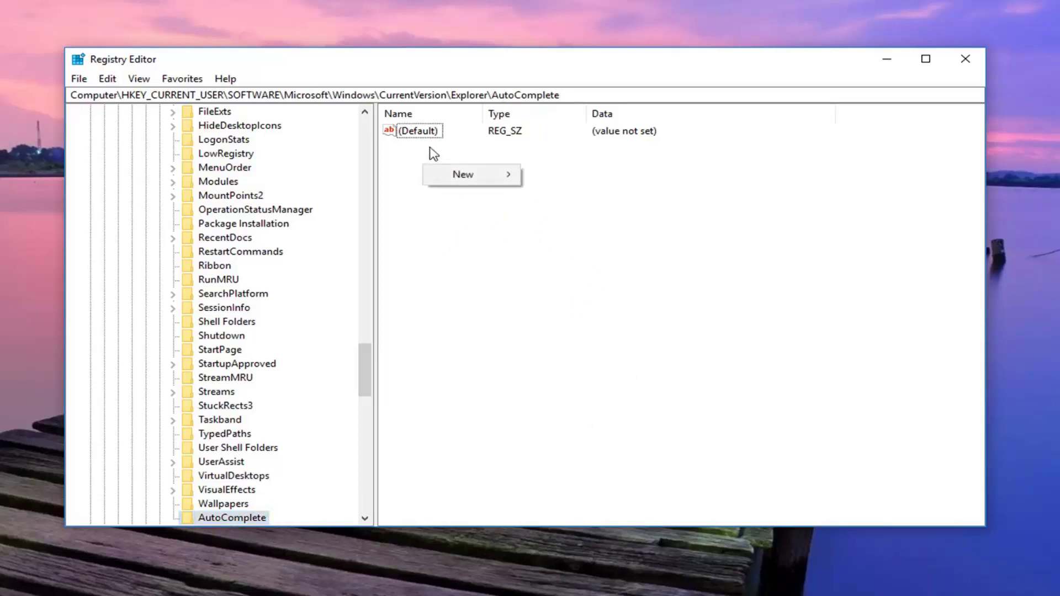
pyautogui.moveTo(466, 178)
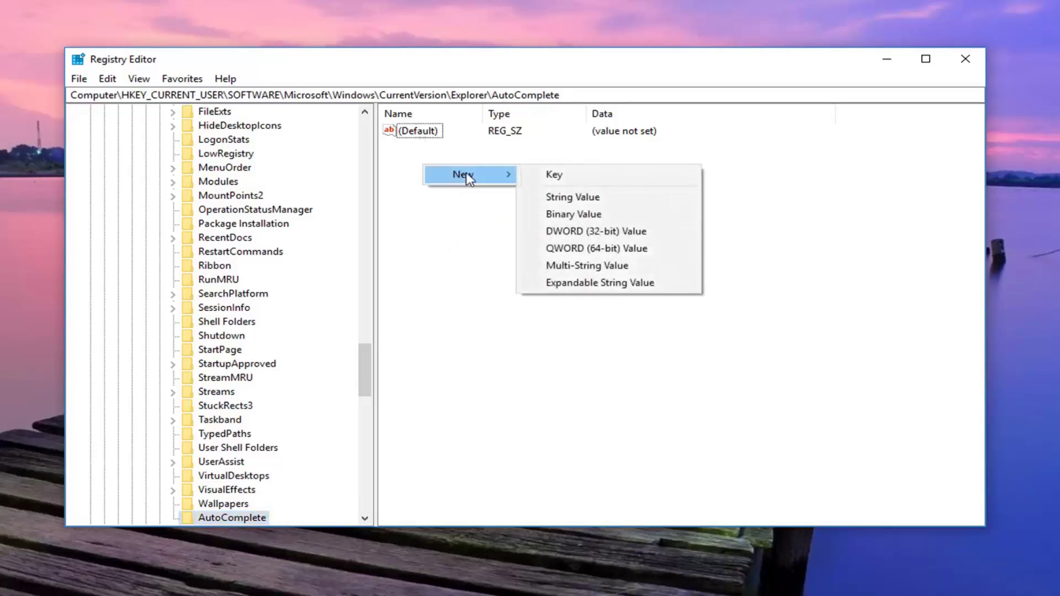
pyautogui.click(571, 198)
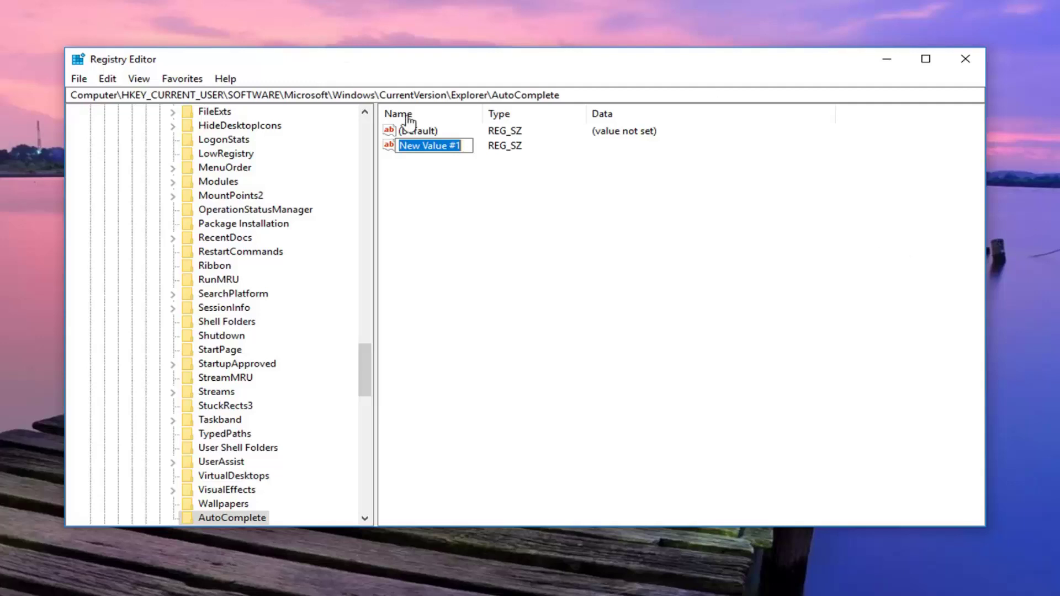
pyautogui.moveTo(462, 145); pyautogui.dragTo(399, 146)
pyautogui.write('Su')
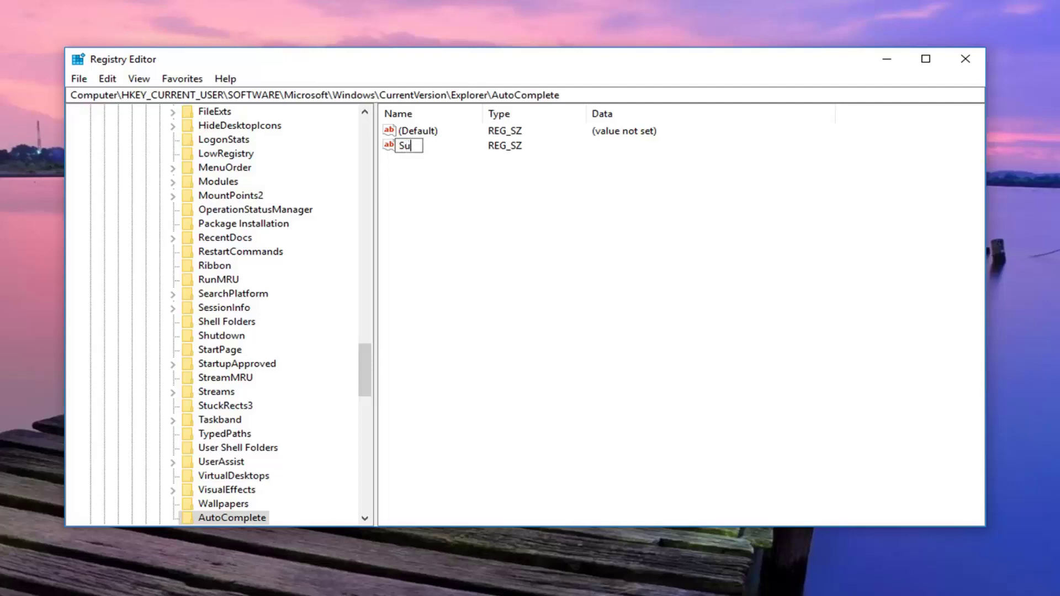
pyautogui.write('toSuggest')
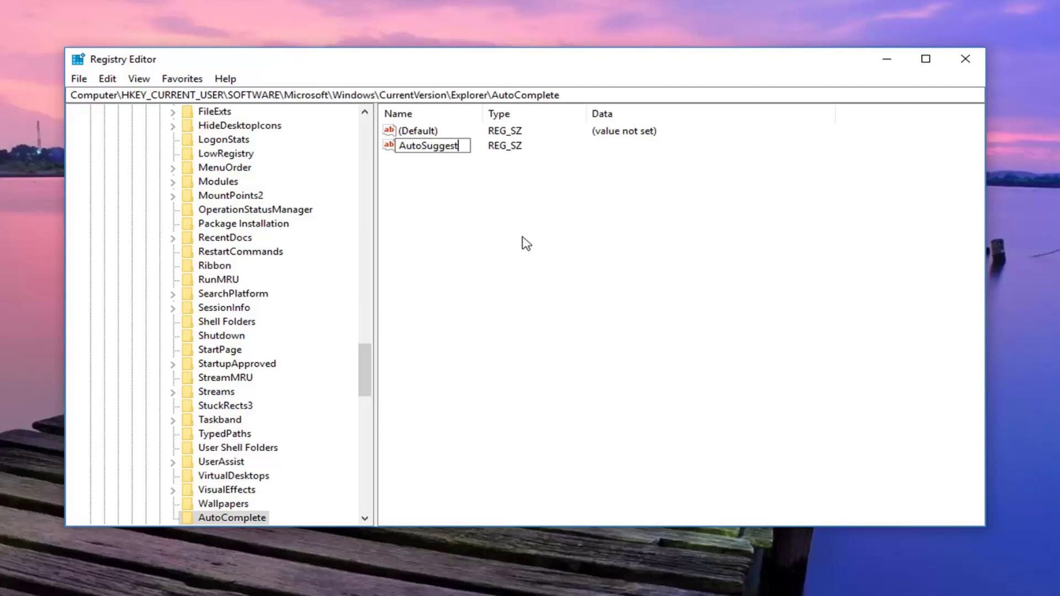
pyautogui.press('Return')
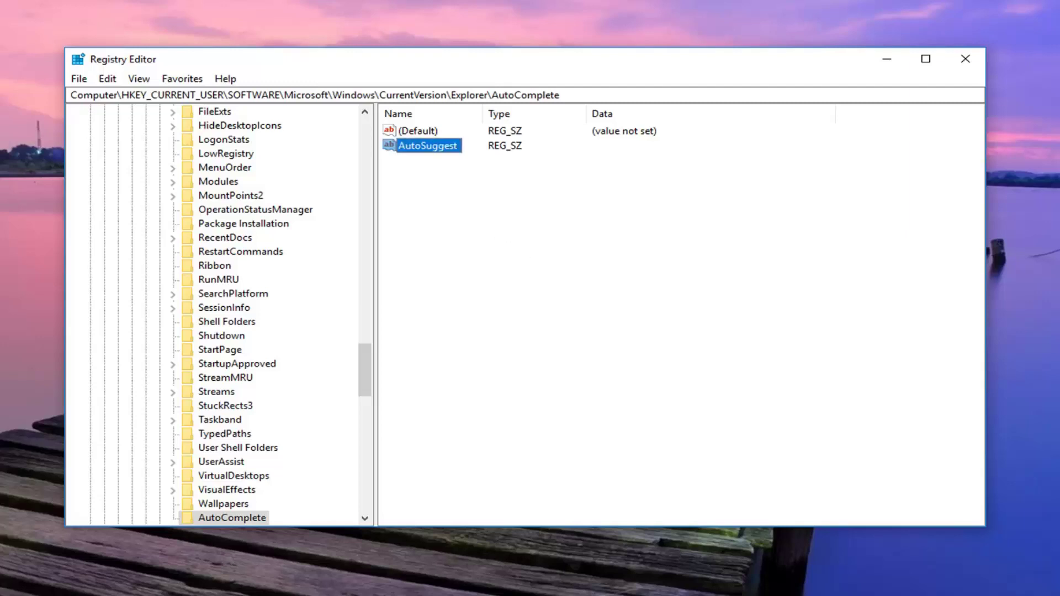
# - Edit the AutoSuggest string and save its value data as 'no'
pyautogui.rightClick(428, 146)
pyautogui.click(463, 155)
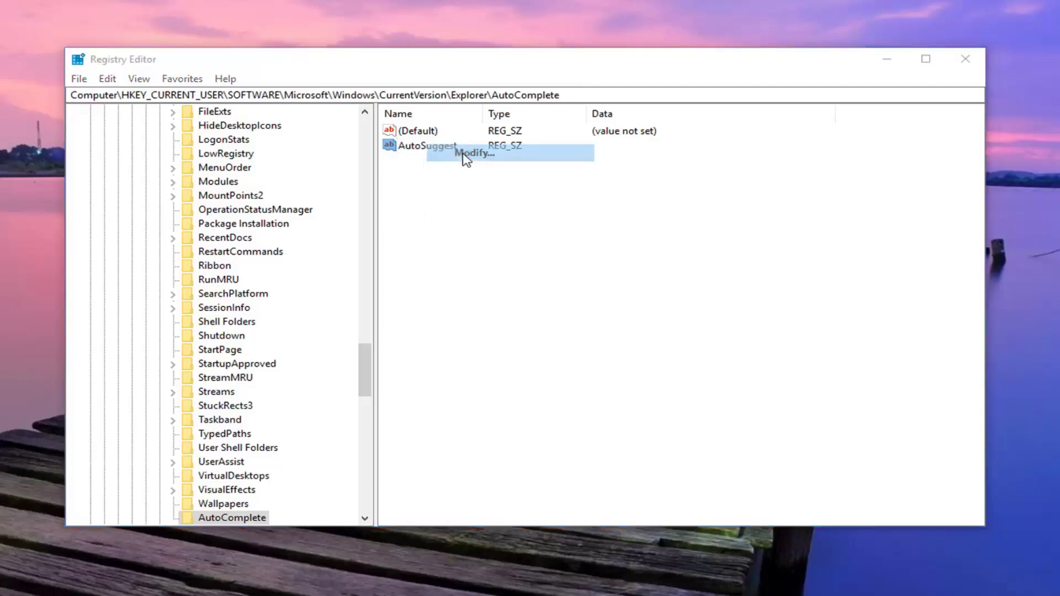
pyautogui.moveTo(331, 146); pyautogui.dragTo(642, 180)
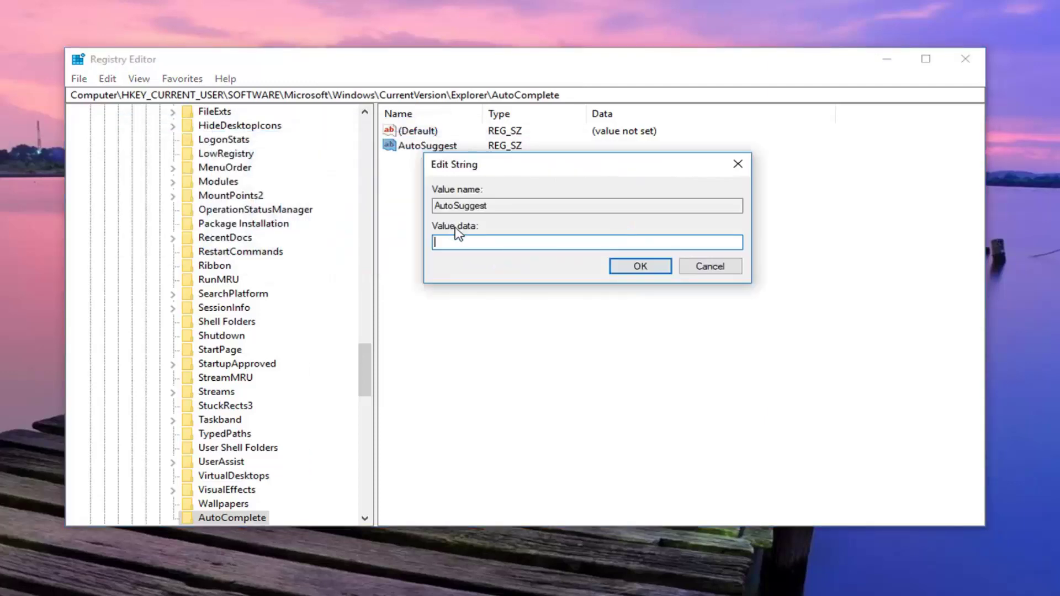
pyautogui.write('no')
pyautogui.click(626, 267)
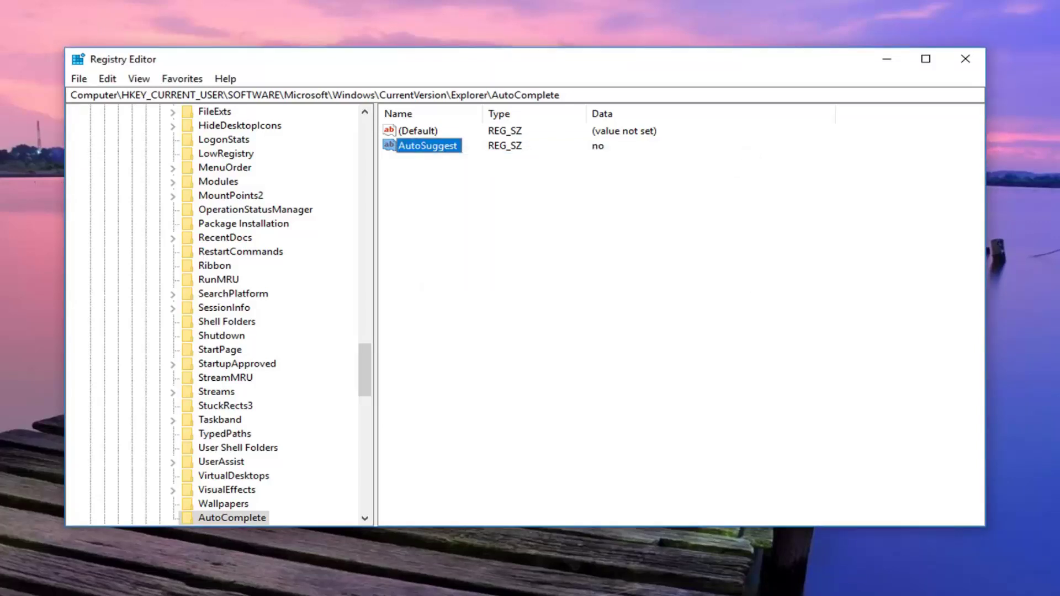